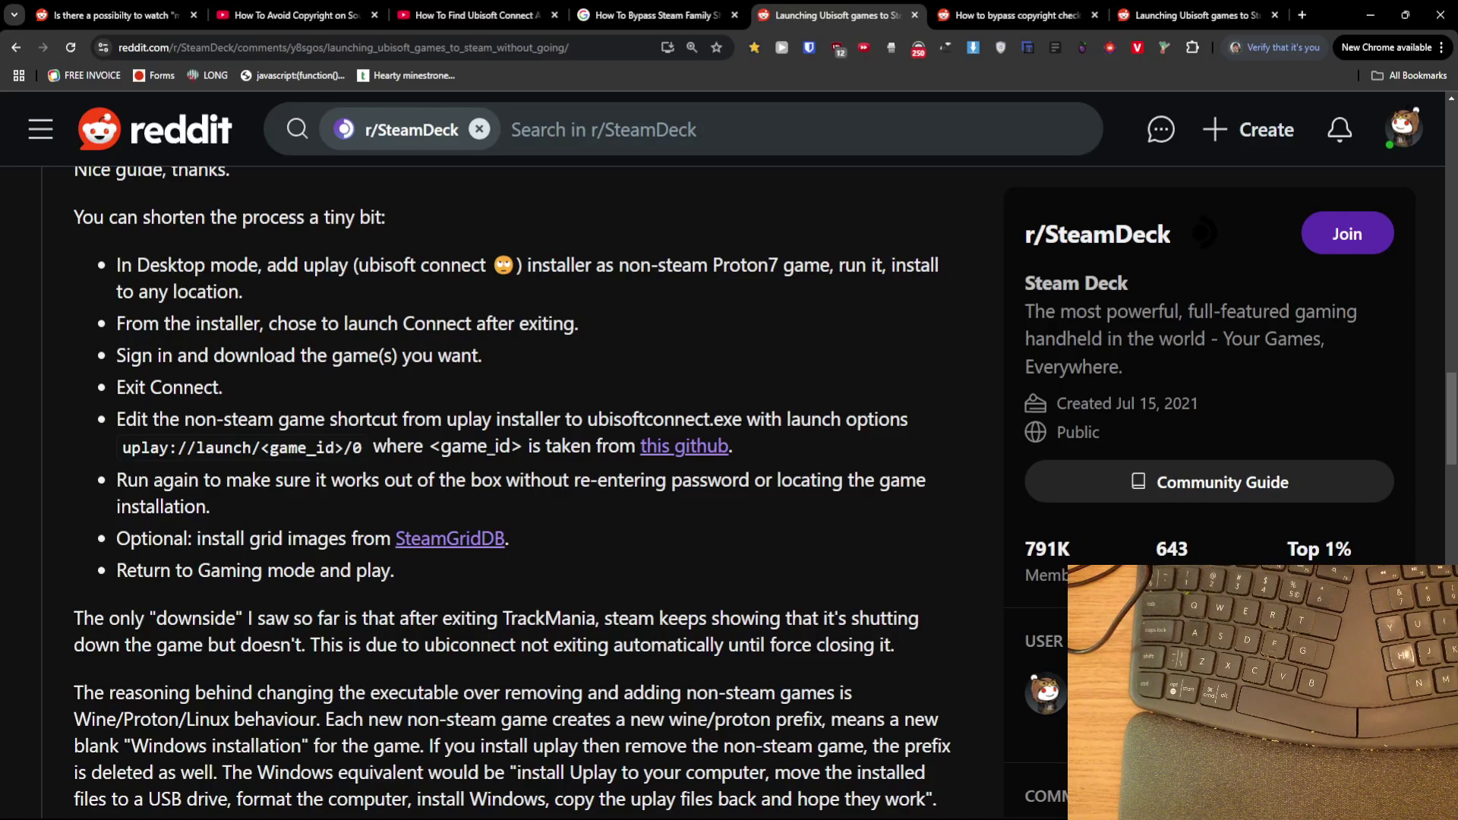
scroll(331, 262, up, 4)
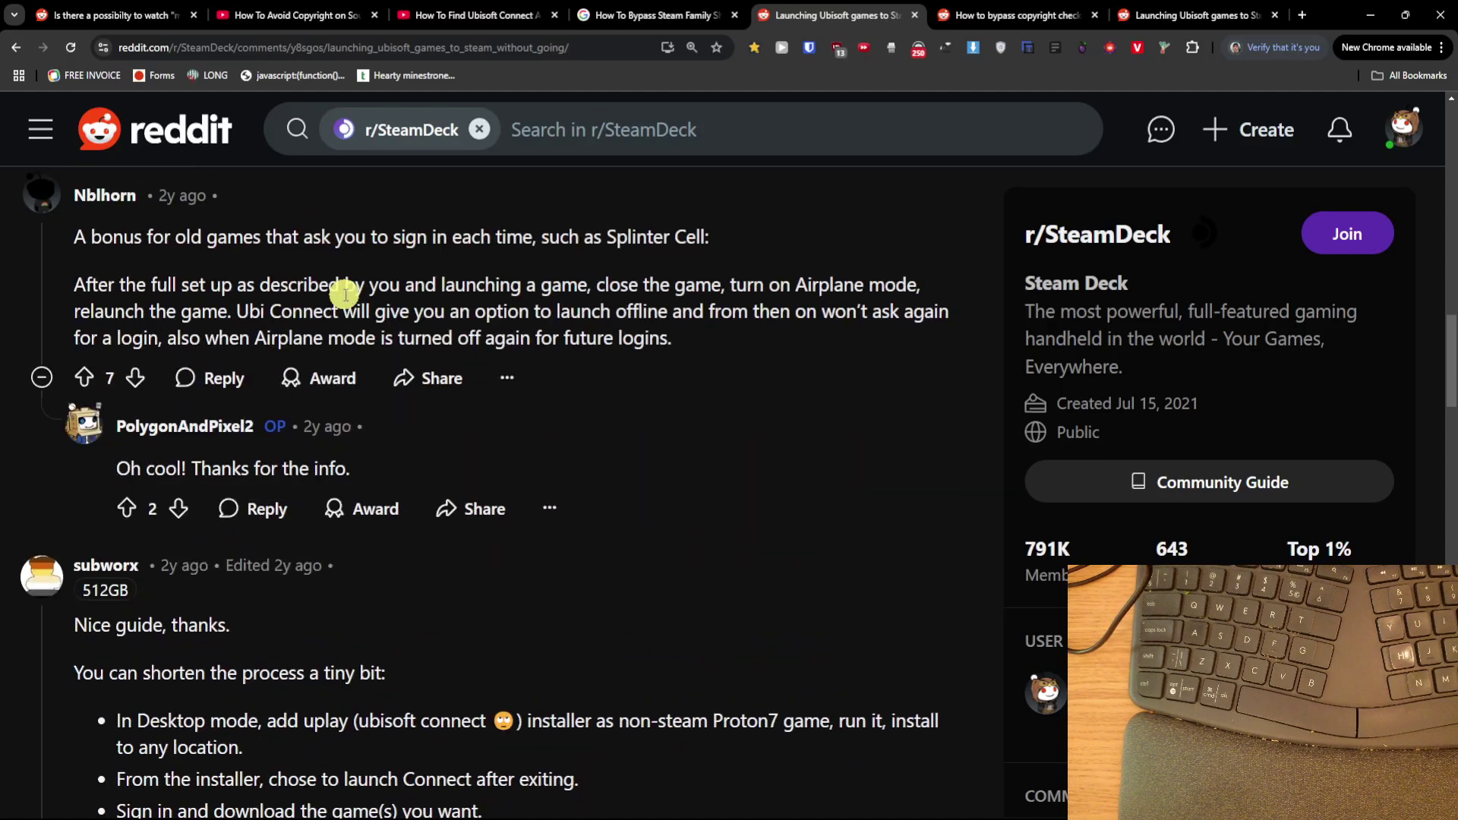
scroll(345, 294, up, 5)
scroll(344, 294, up, 3)
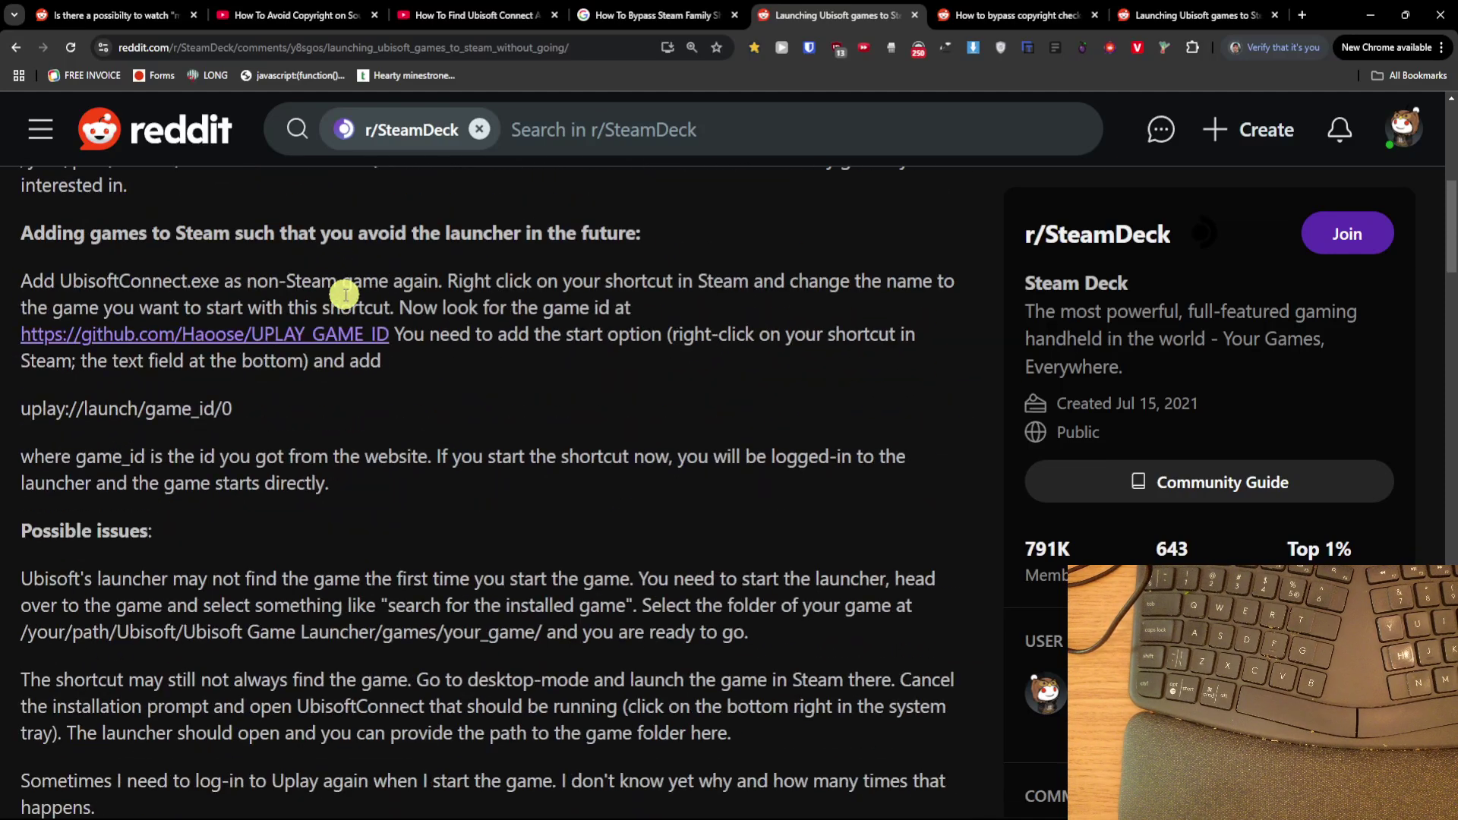
scroll(345, 294, up, 3)
scroll(344, 293, up, 3)
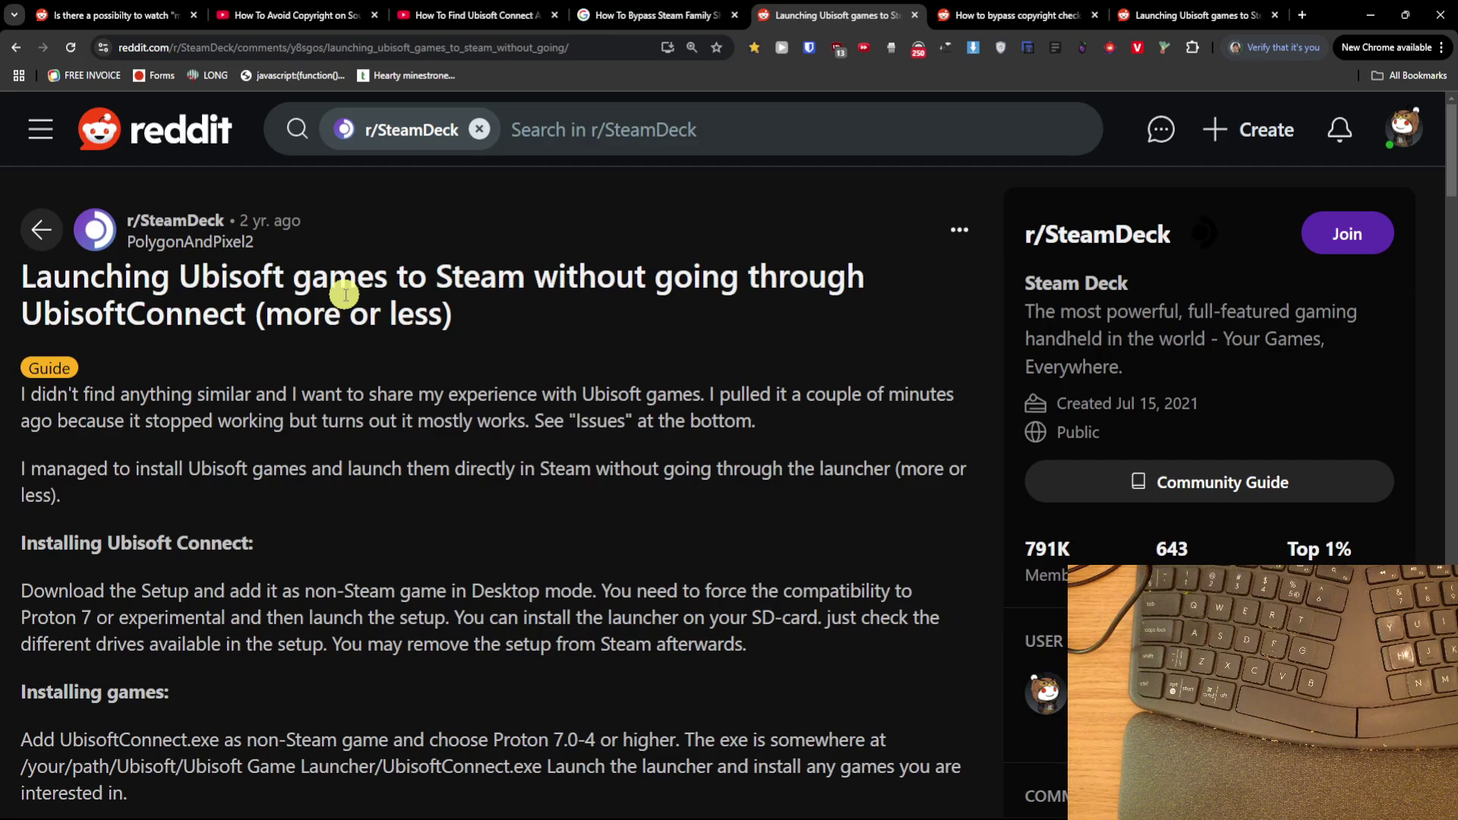
scroll(345, 294, down, 3)
scroll(299, 274, down, 6)
scroll(300, 273, down, 8)
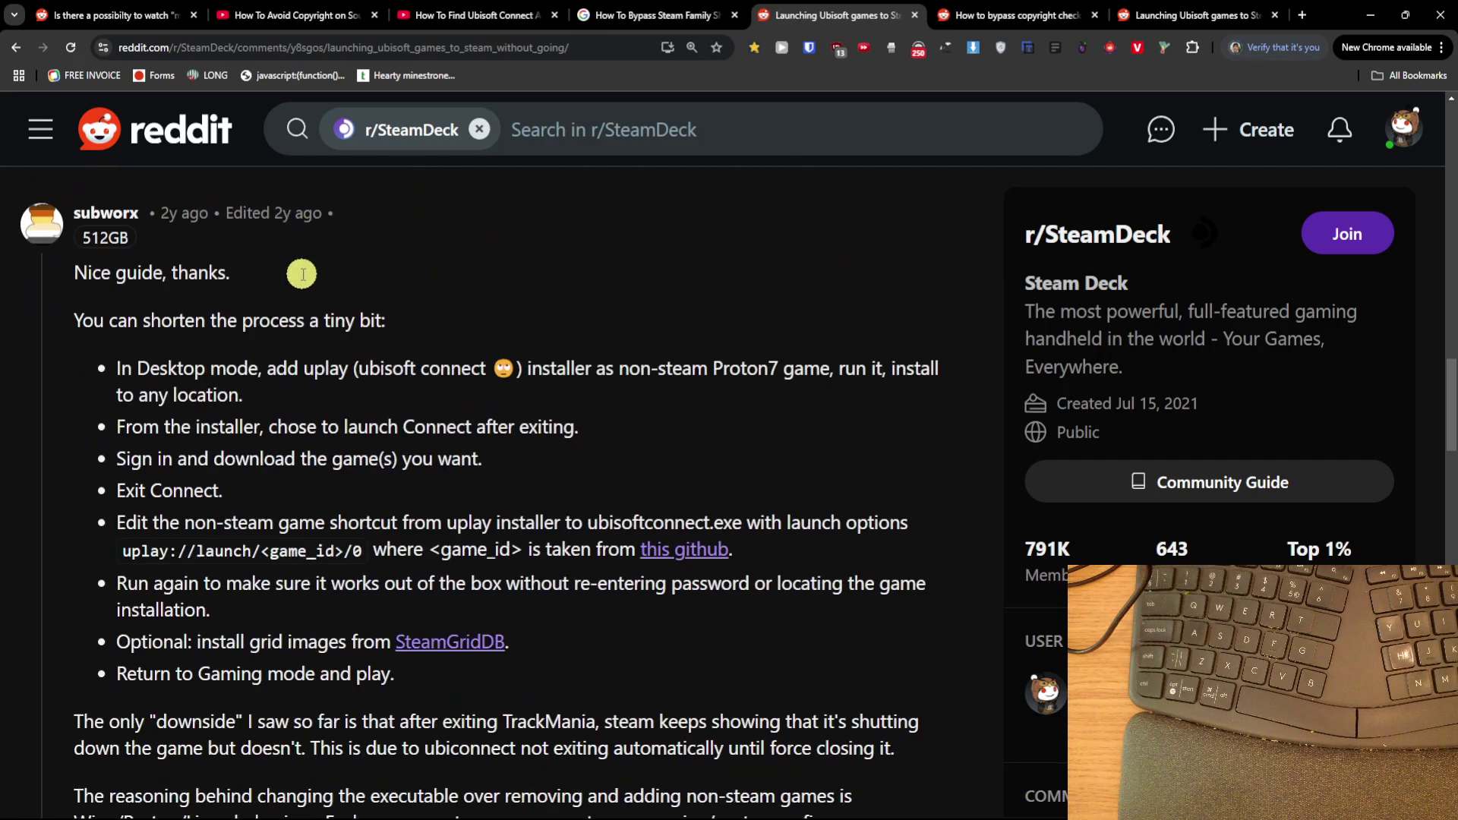
scroll(302, 273, up, 1)
scroll(439, 375, down, 1)
scroll(432, 381, down, 1)
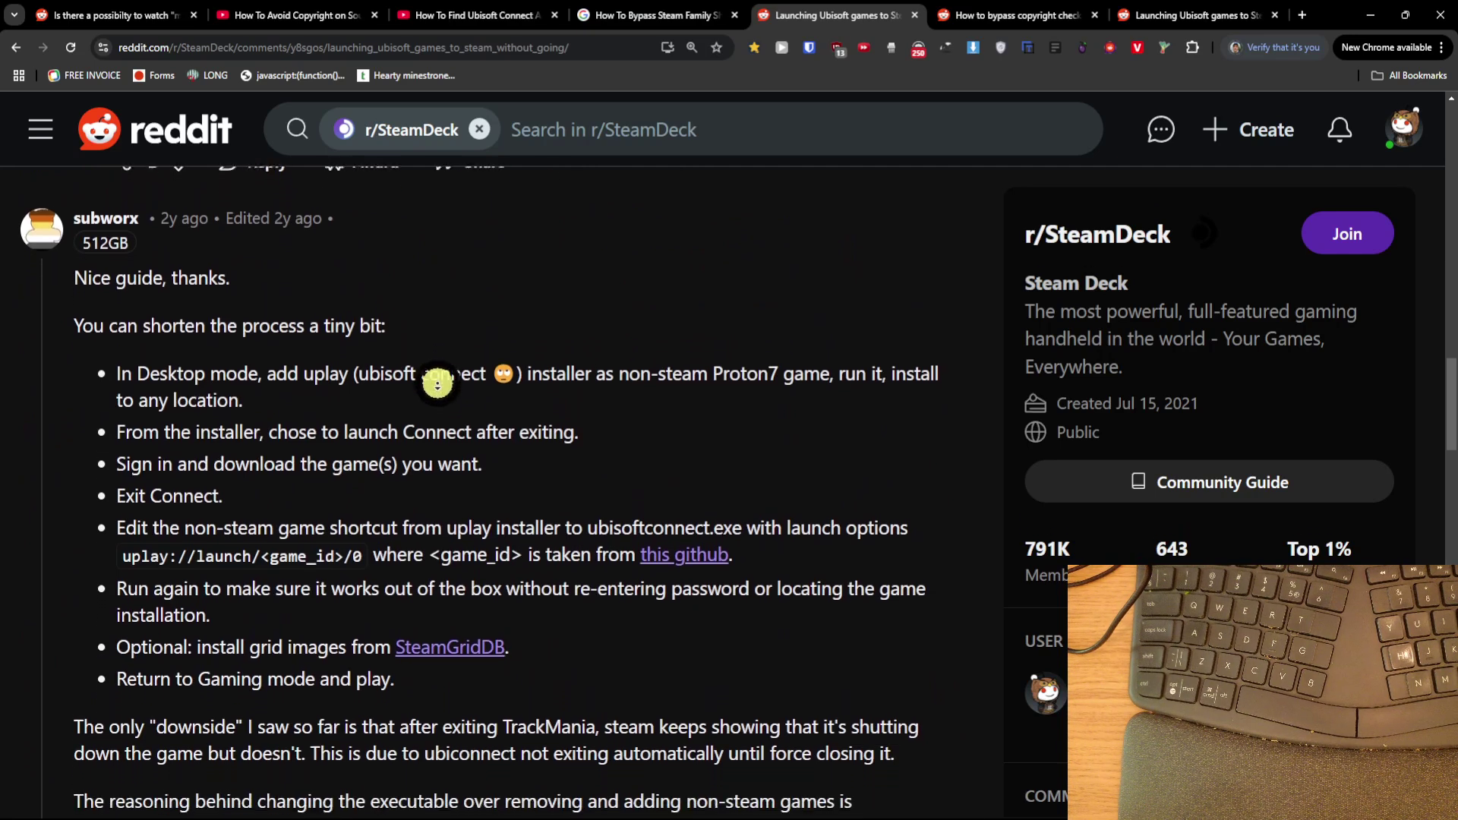
scroll(434, 387, down, 1)
scroll(434, 389, down, 1)
mouse_move(264, 278)
mouse_down()
mouse_move(815, 286)
mouse_move(304, 305)
mouse_move(376, 335)
mouse_move(588, 345)
mouse_move(481, 391)
mouse_move(514, 377)
mouse_move(349, 403)
mouse_move(183, 454)
mouse_move(202, 433)
mouse_move(881, 437)
mouse_up()
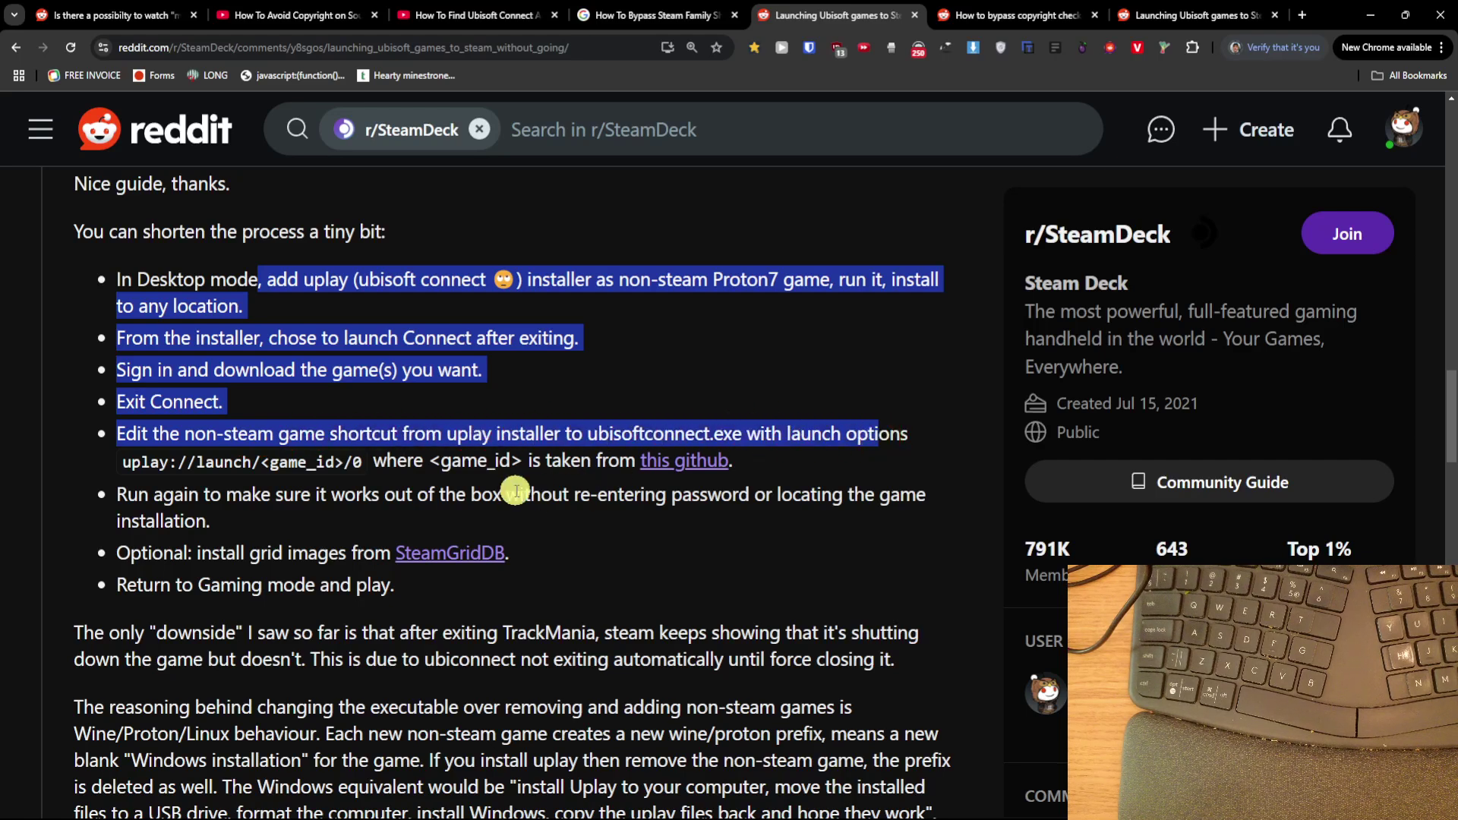
- Clear the highlight from the setup steps in the Ubisoft launch guide post
click(636, 542)
scroll(641, 570, down, 1)
scroll(641, 574, down, 1)
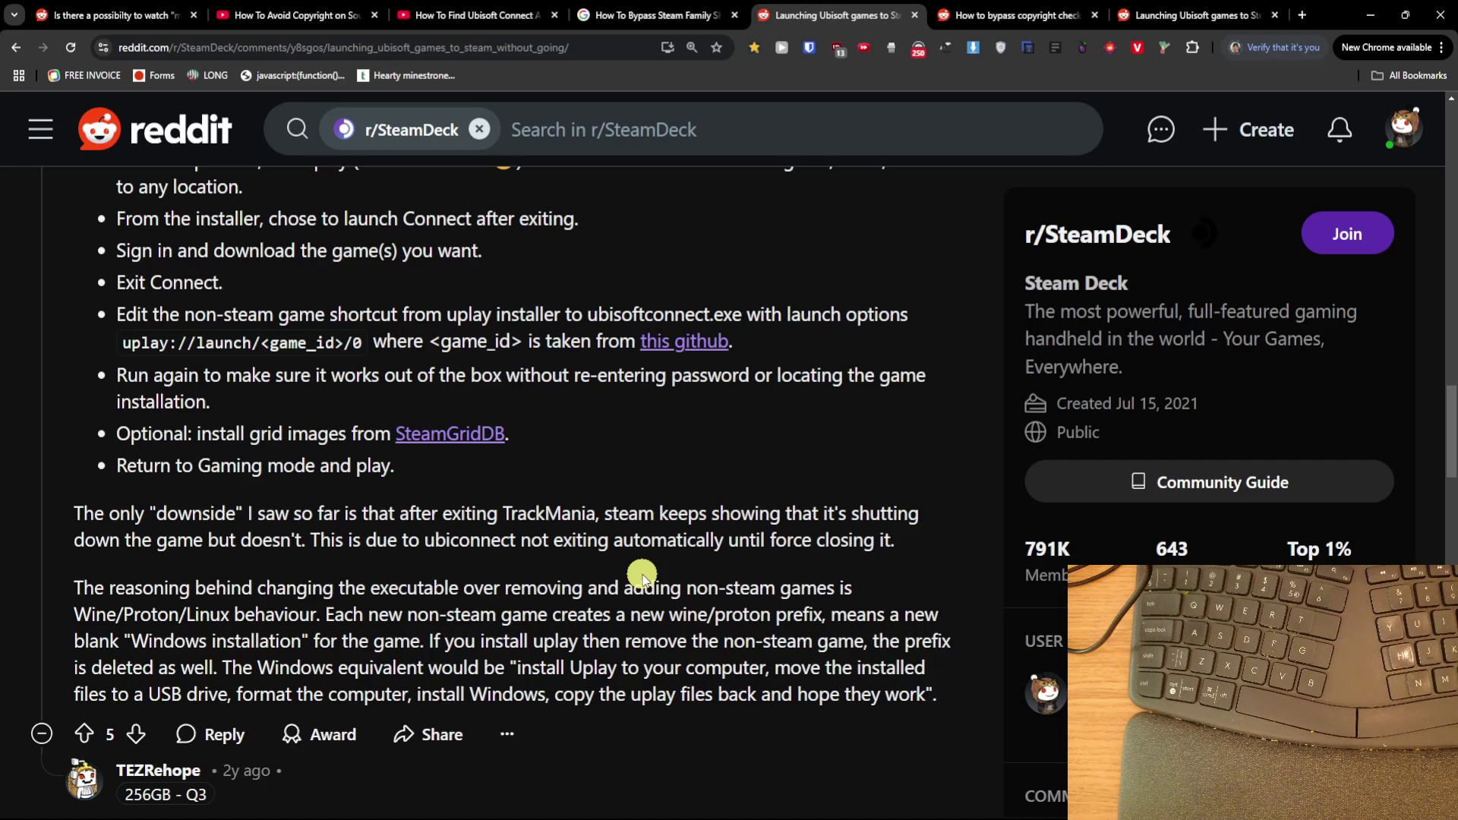
scroll(641, 573, down, 1)
scroll(641, 573, up, 1)
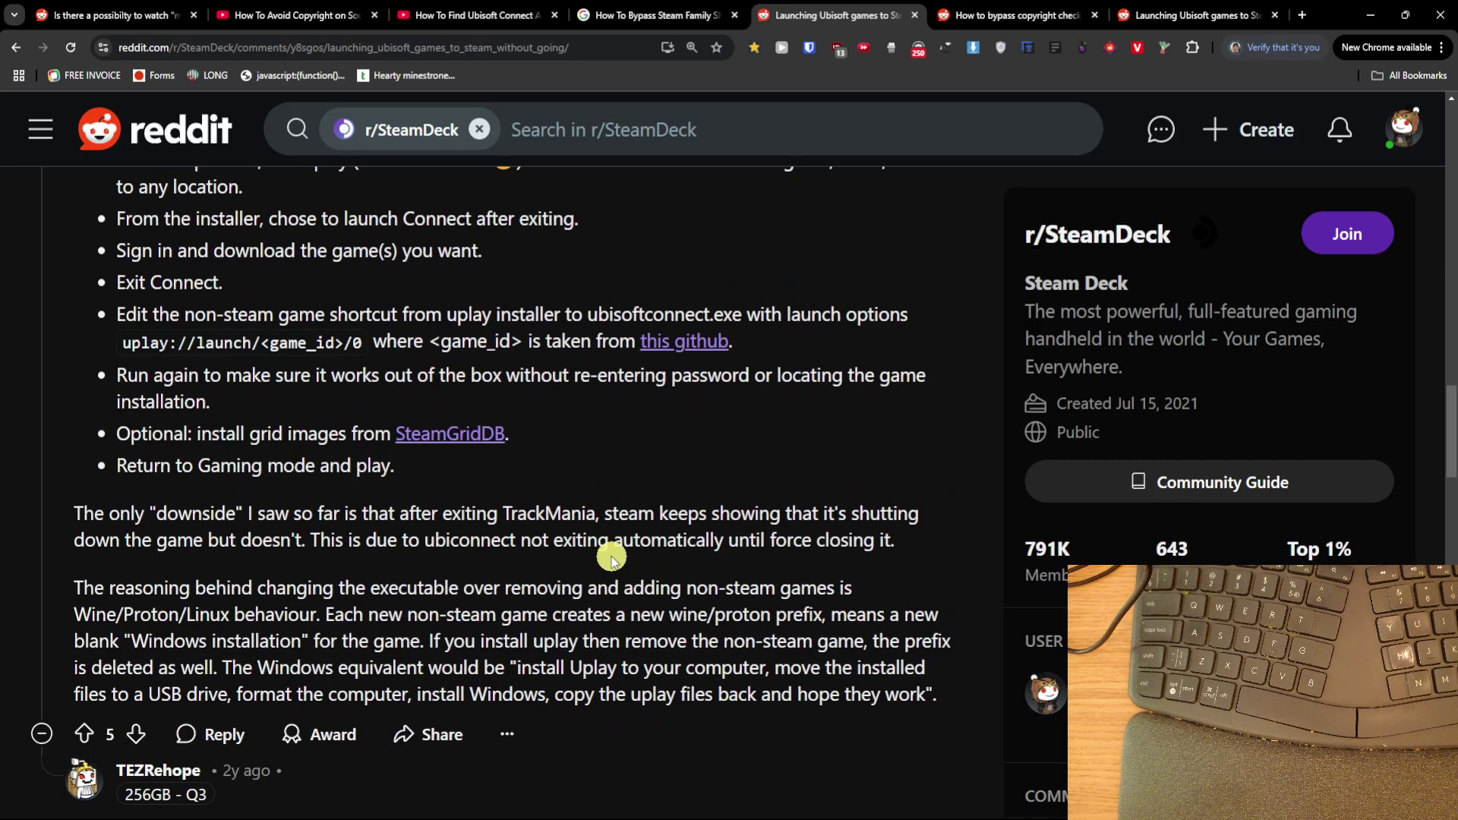
scroll(612, 558, down, 5)
scroll(588, 544, down, 5)
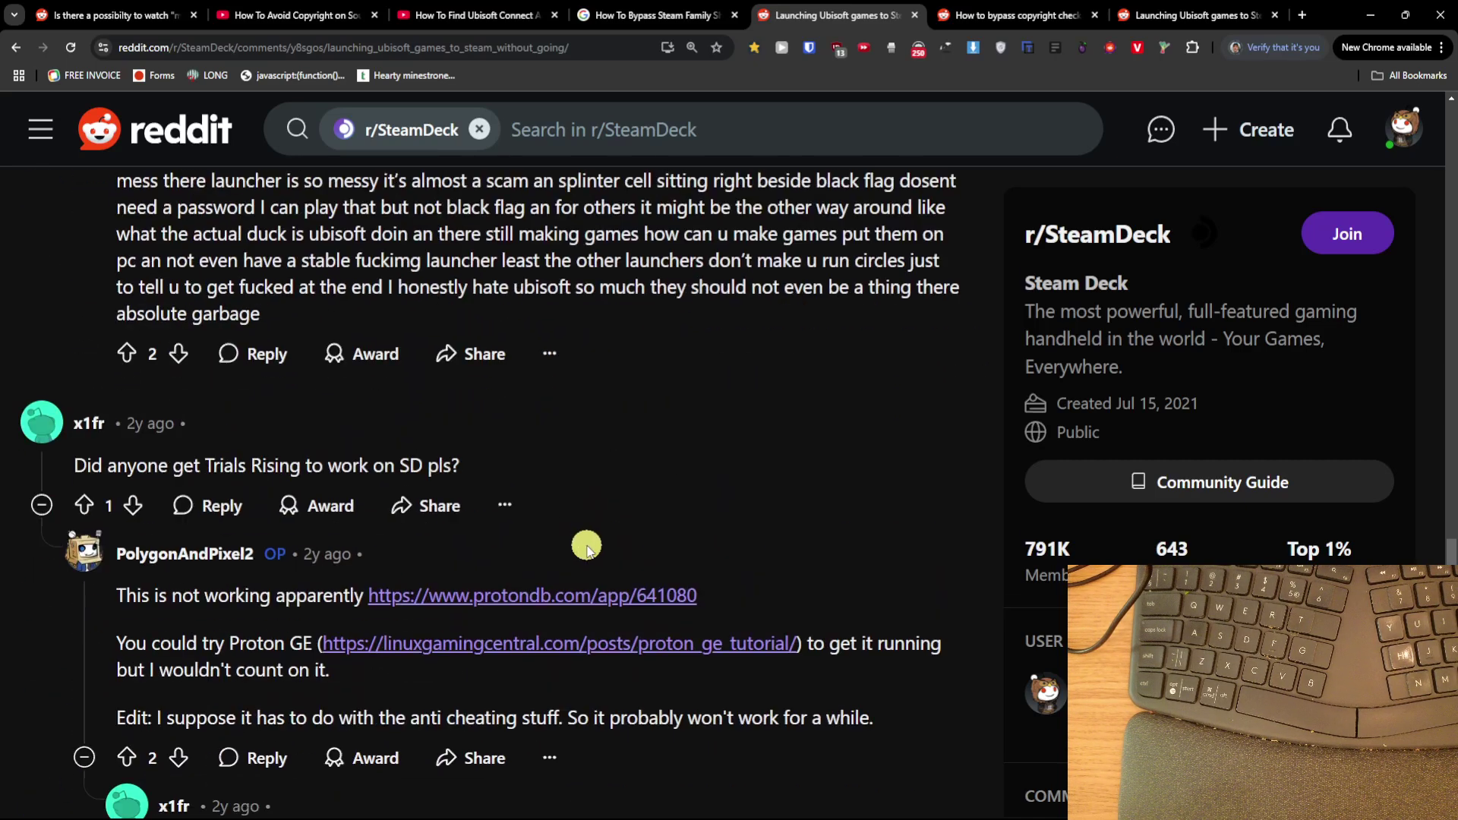
scroll(586, 545, up, 5)
scroll(586, 545, up, 5)
scroll(585, 545, up, 5)
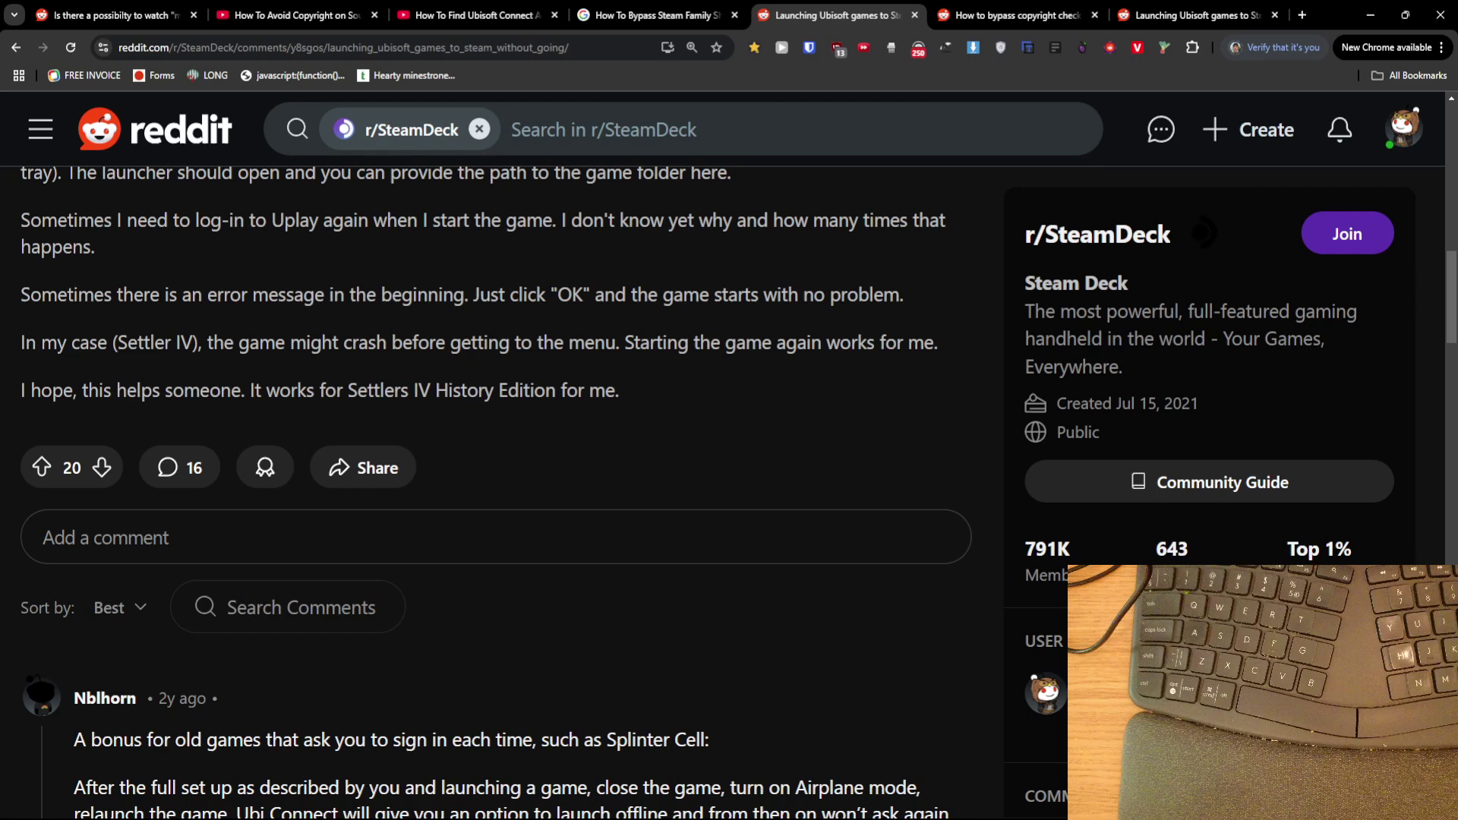